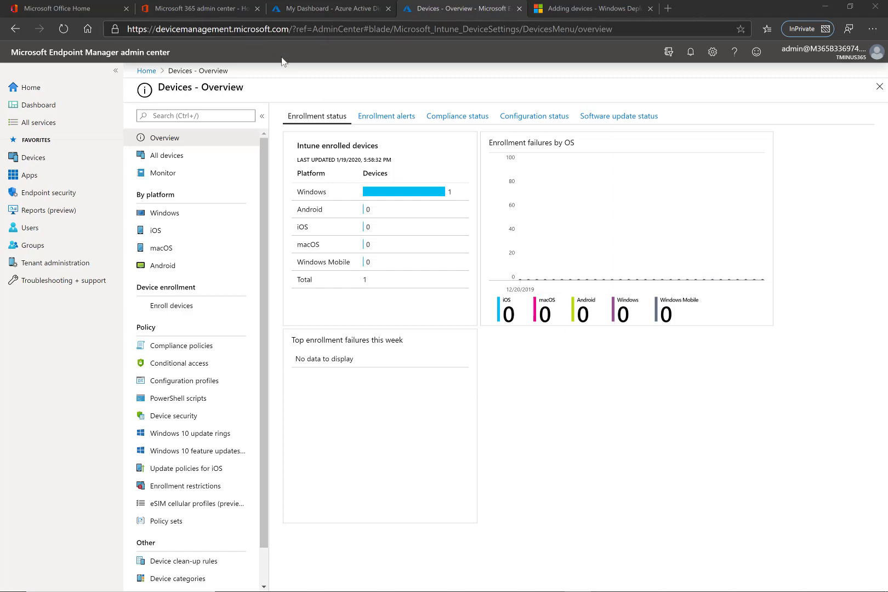
- Navigate to Devices > Windows > Windows enrollment > Autopilot Deployment Profiles in Endpoint Manager
left_click(154, 6)
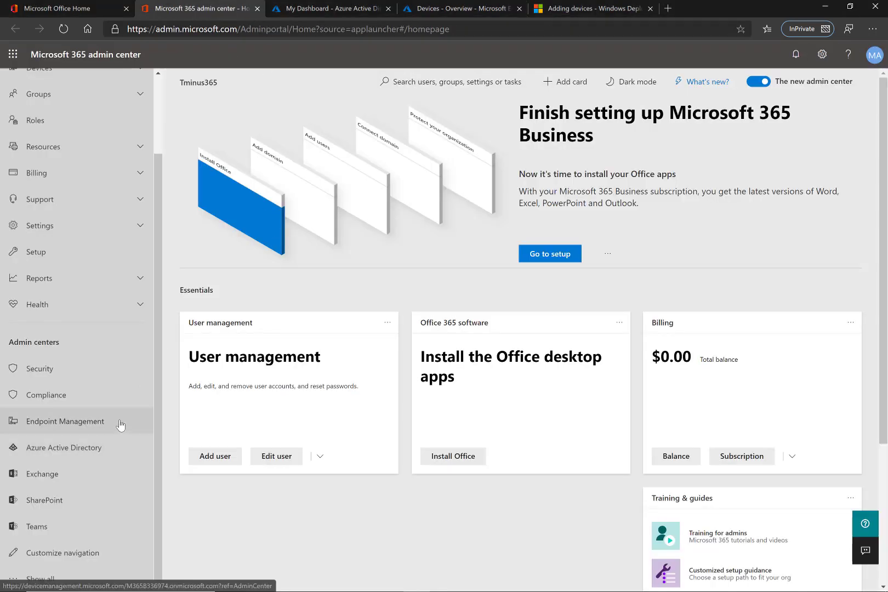
left_click(428, 10)
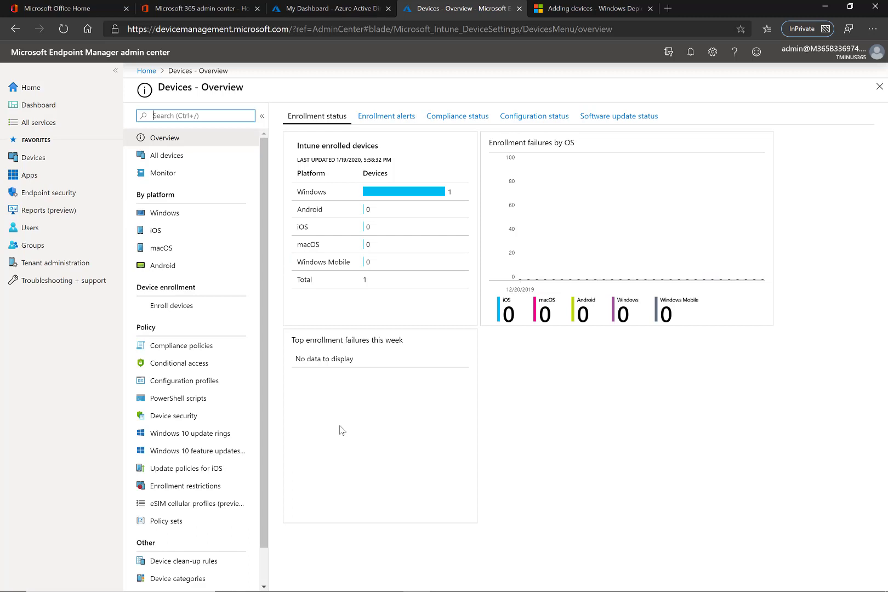
left_click(194, 218)
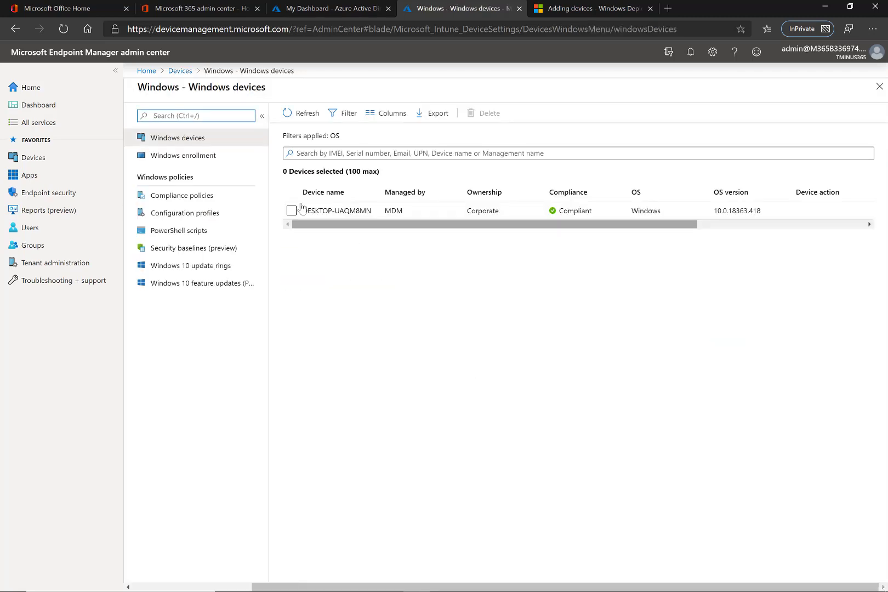
left_click(235, 162)
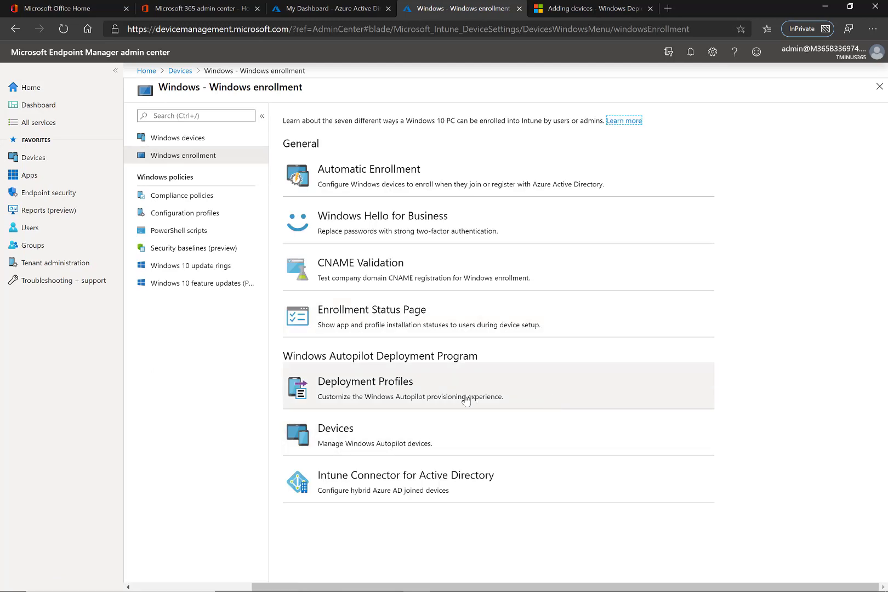
left_click(504, 402)
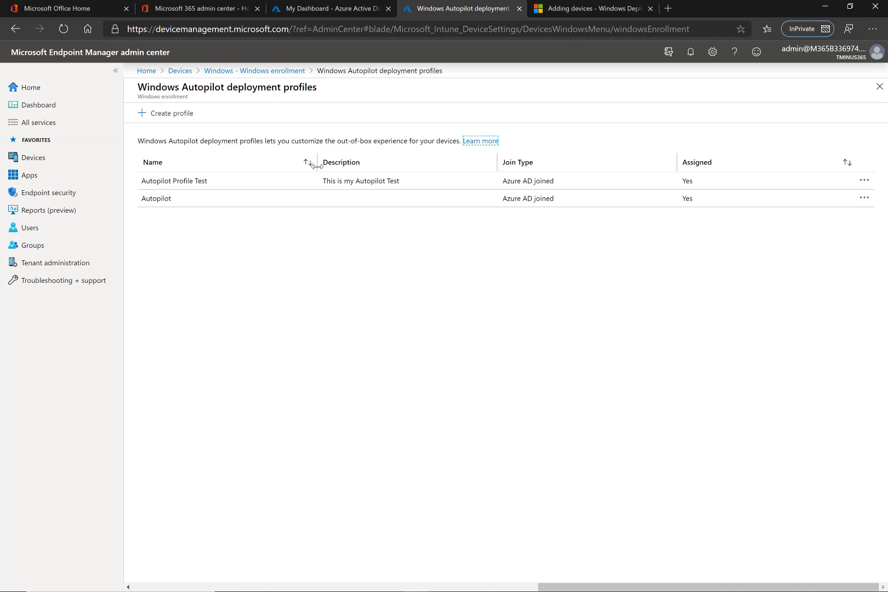
- Create a new profile named 'WA Test', leave the description blank, and set Convert all targeted devices to Yes
left_click(164, 114)
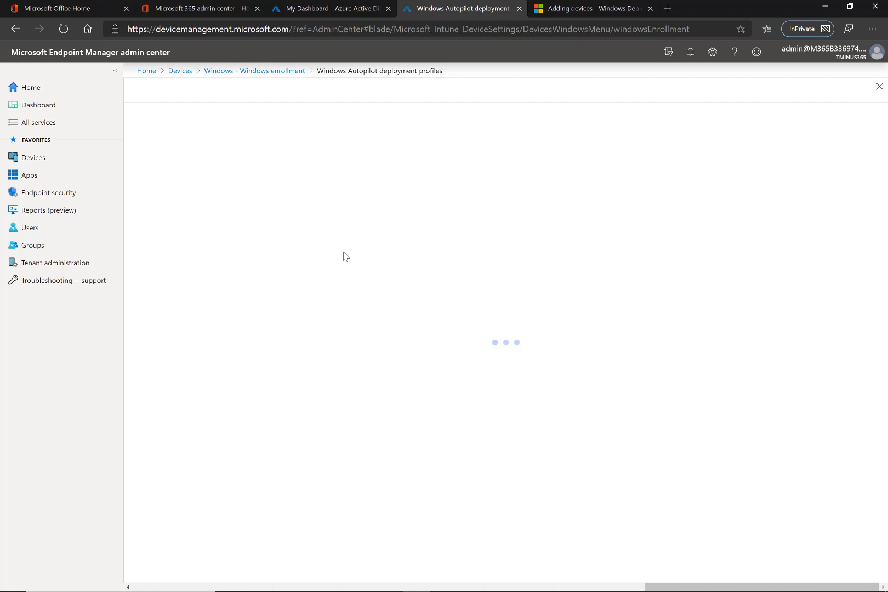
left_click(333, 146)
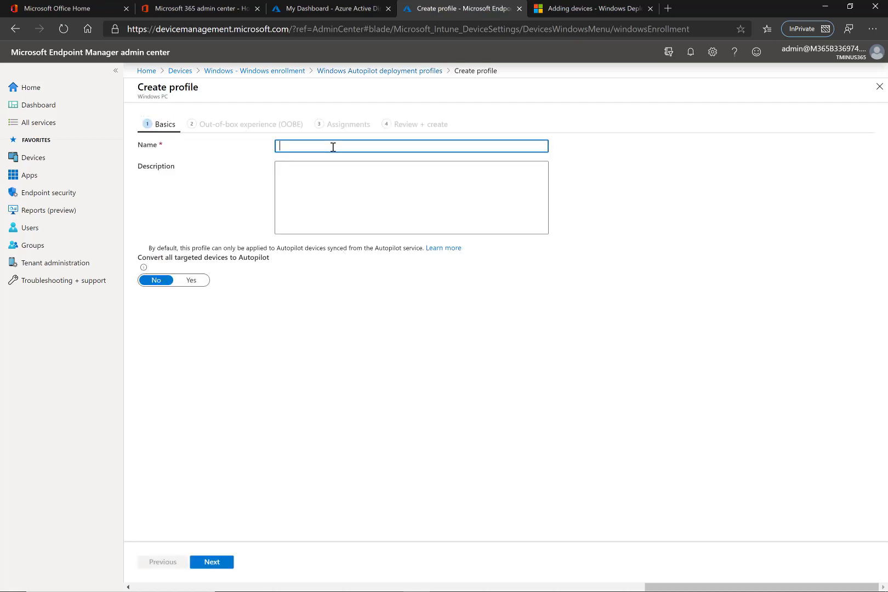
type("WA ")
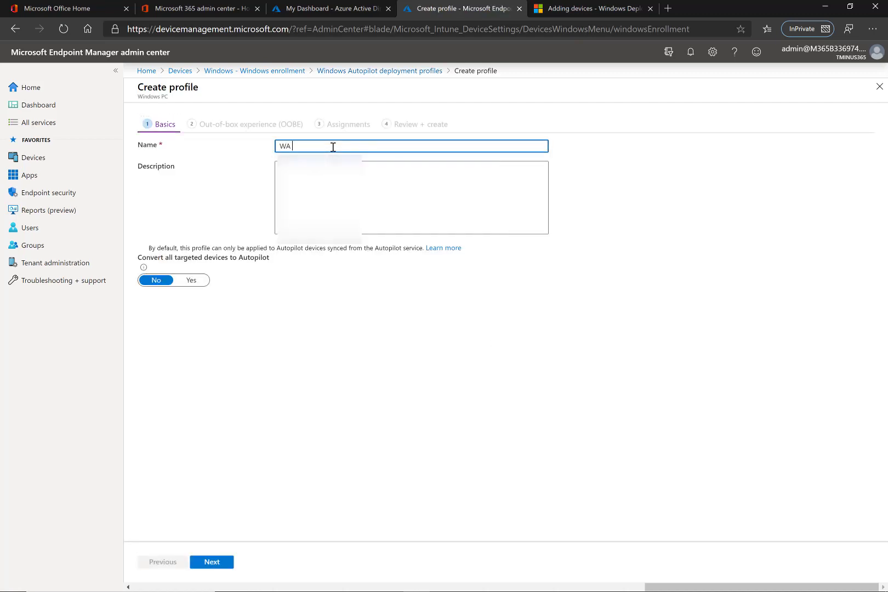
type("Test")
left_click(470, 217)
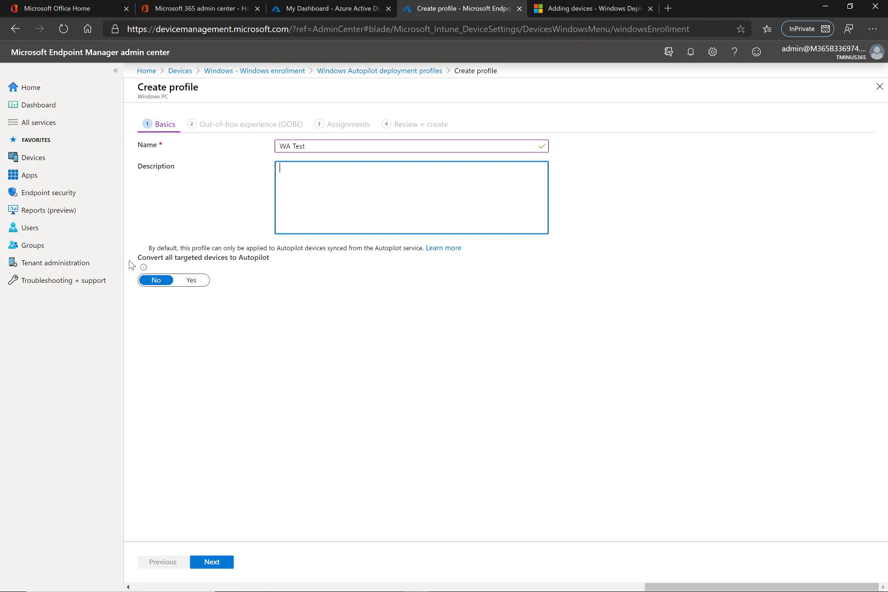
triple_click(242, 272)
left_click(299, 299)
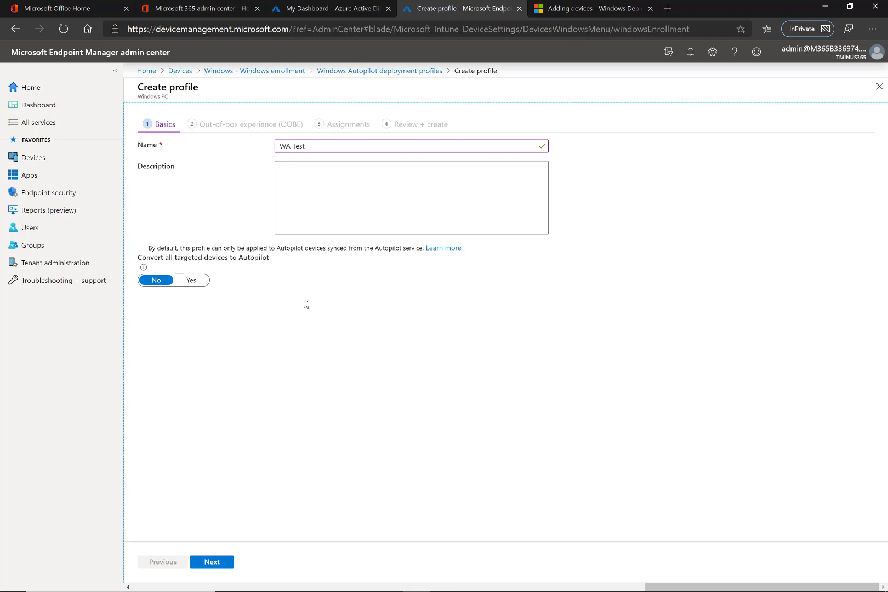
left_click(192, 281)
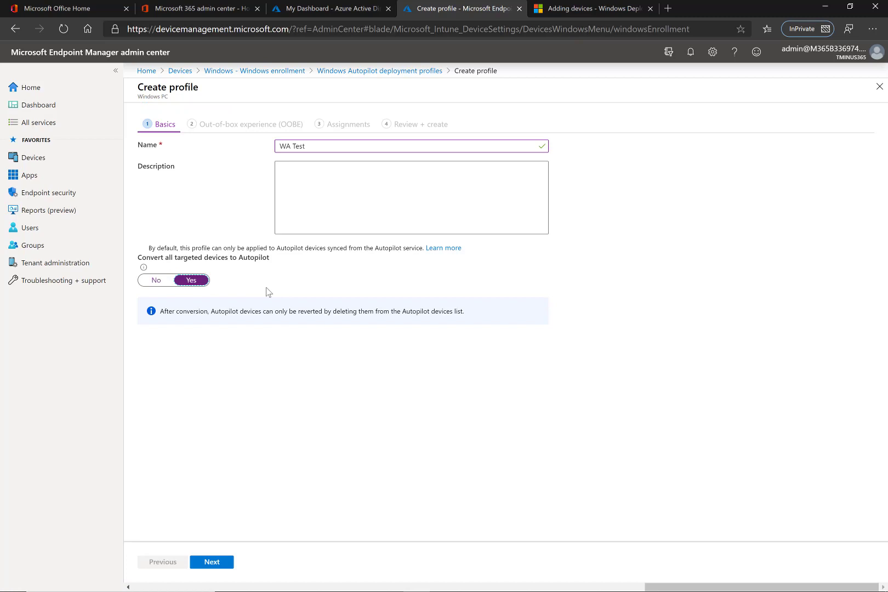
- On the out-of-box experience page, review the deployment modes and choose Hybrid Azure AD joined
left_click(214, 562)
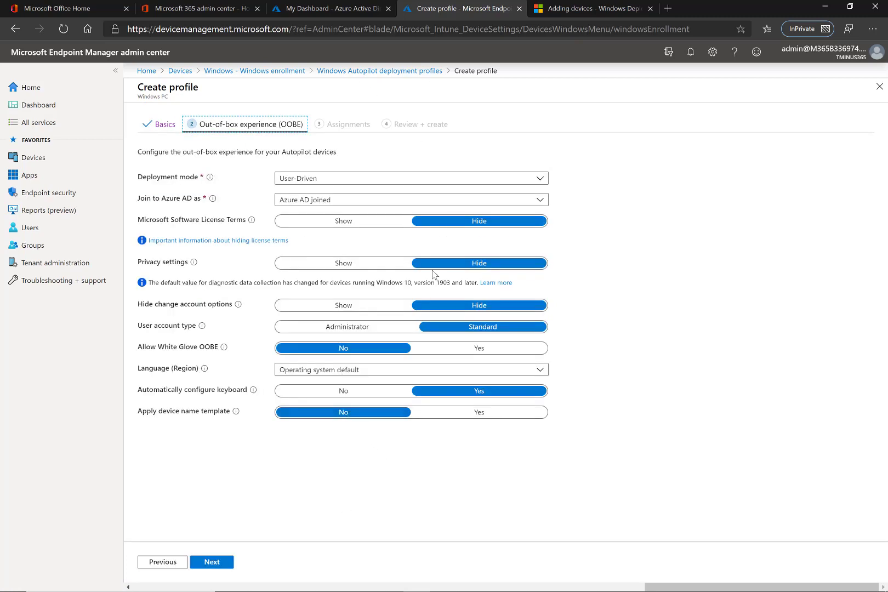
left_click(378, 182)
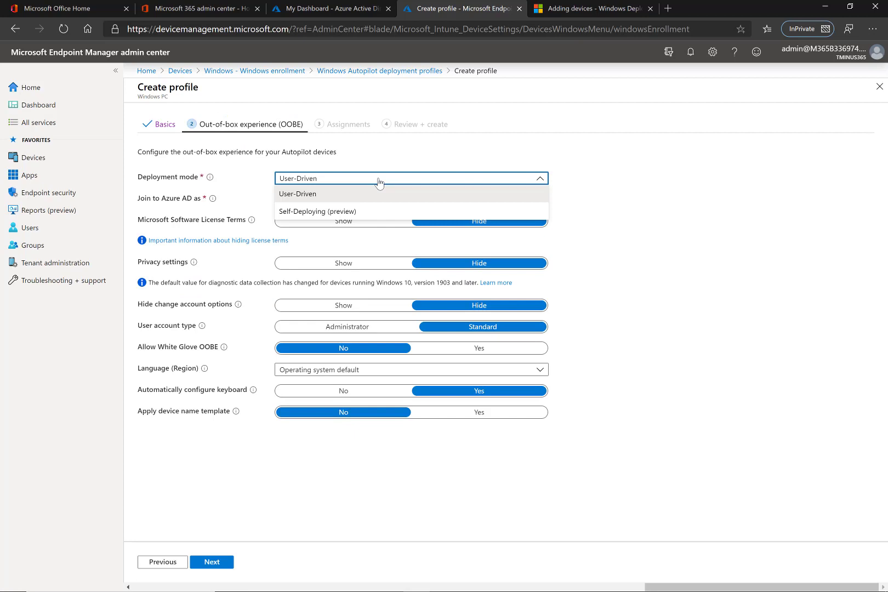
left_click(210, 177)
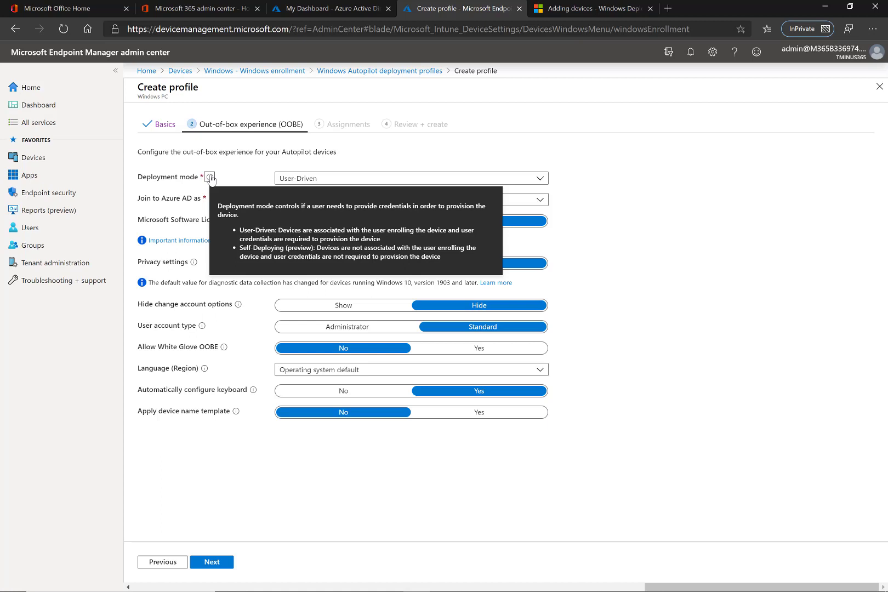
left_click(336, 202)
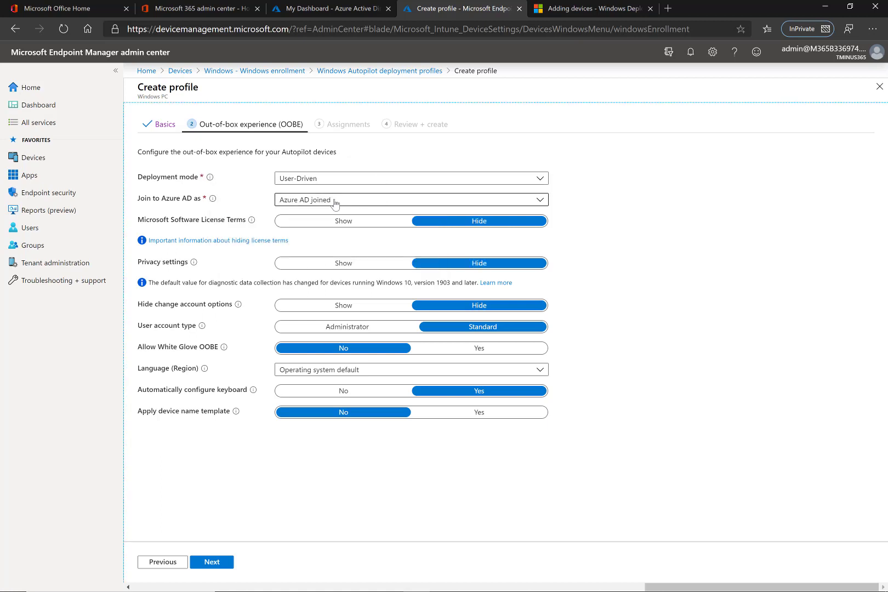
mouse_move(211, 203)
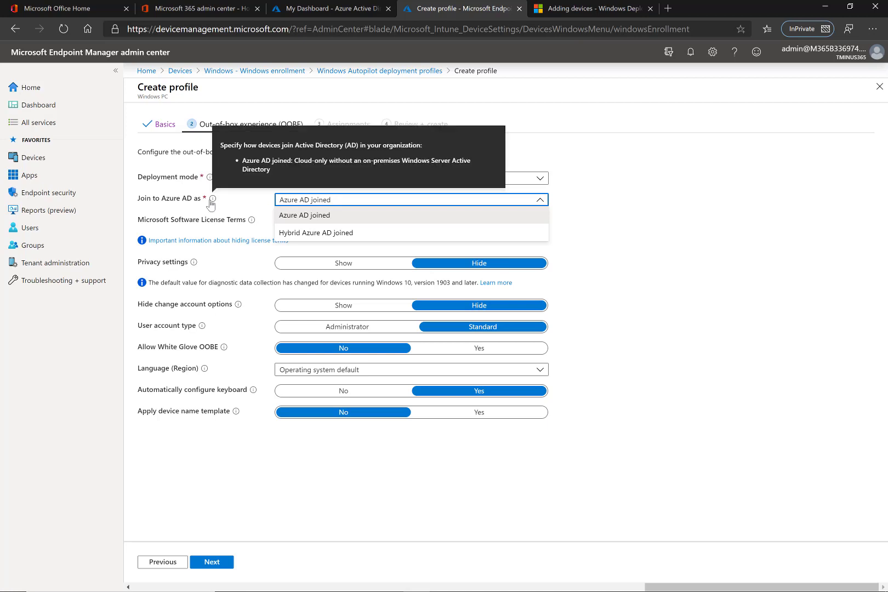
left_click(328, 235)
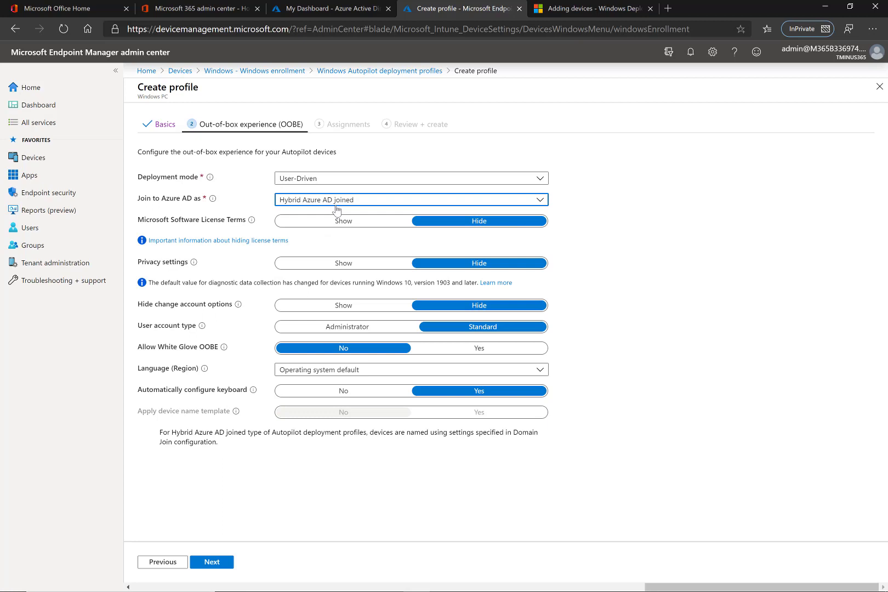
- Change the 'Join to Azure AD as' setting to Azure AD joined
left_click(337, 208)
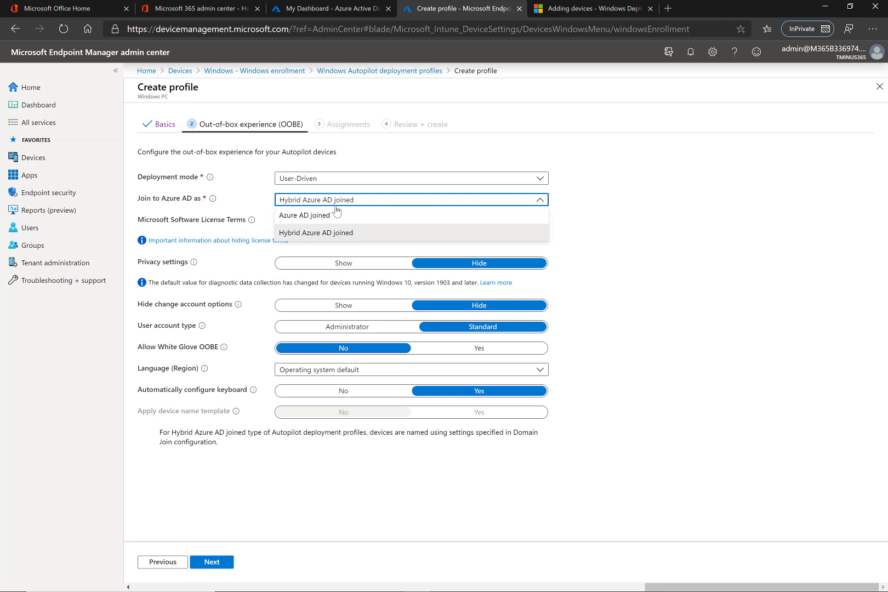
left_click(345, 202)
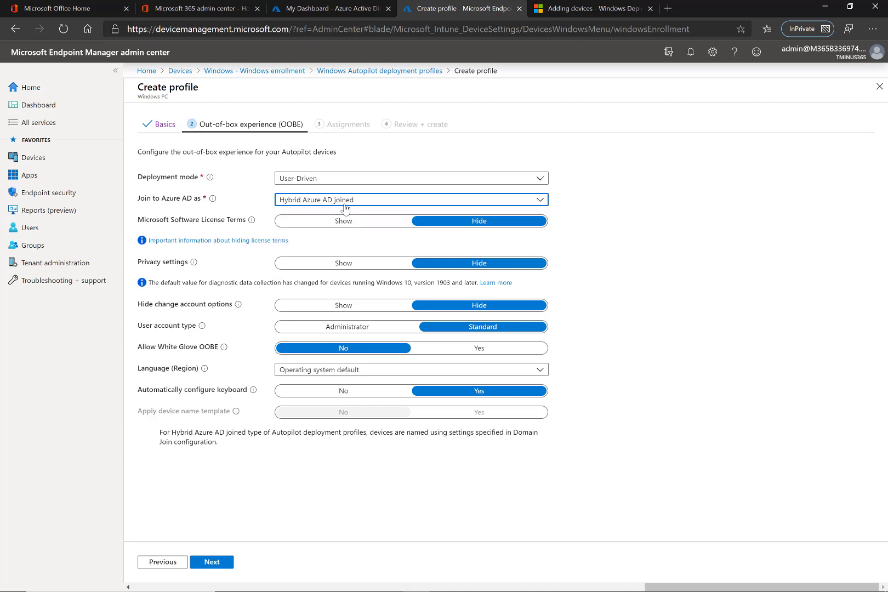
left_click(328, 204)
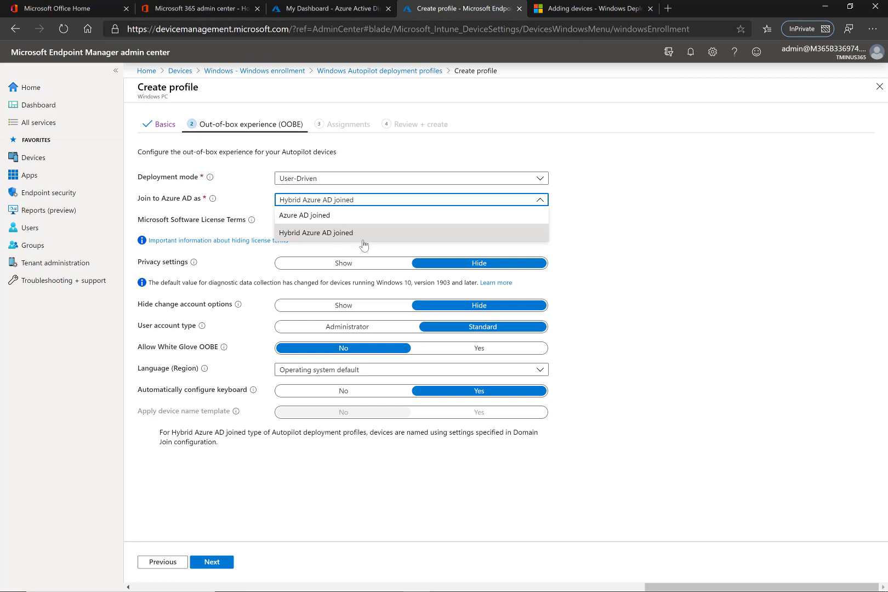
left_click(549, 249)
left_click(344, 202)
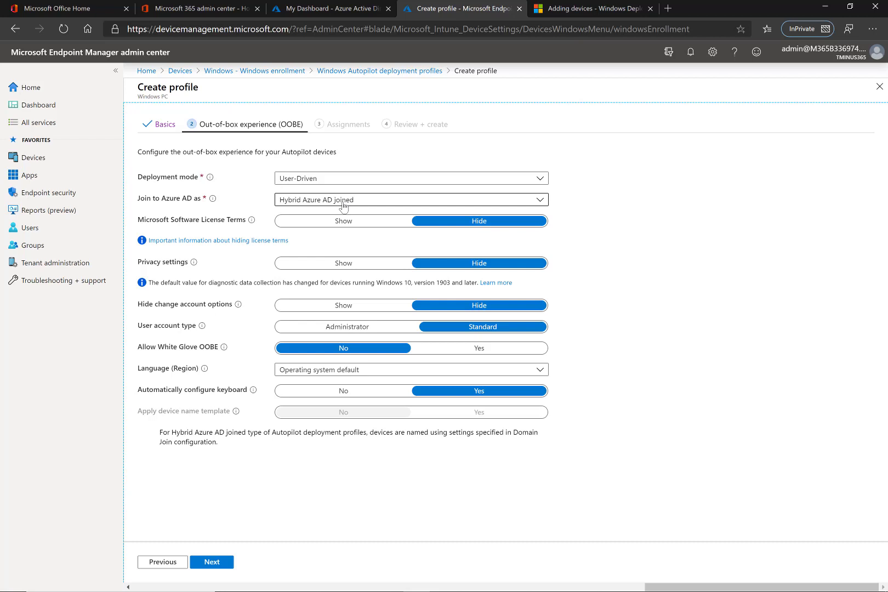
left_click(337, 217)
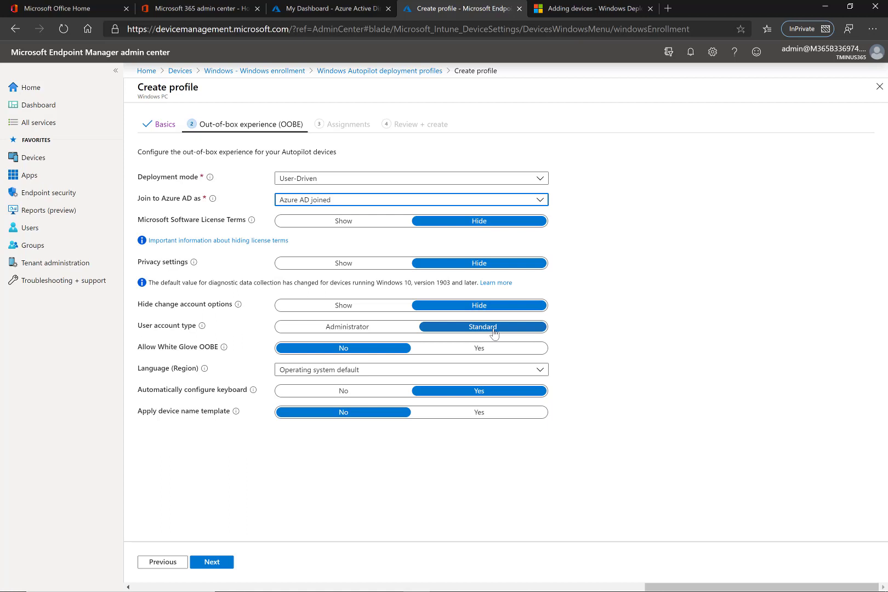
- Keep Allow White Glove OOBE off and Language (Region) at Operating system default
left_click_drag(171, 348, 183, 350)
triple_click(183, 349)
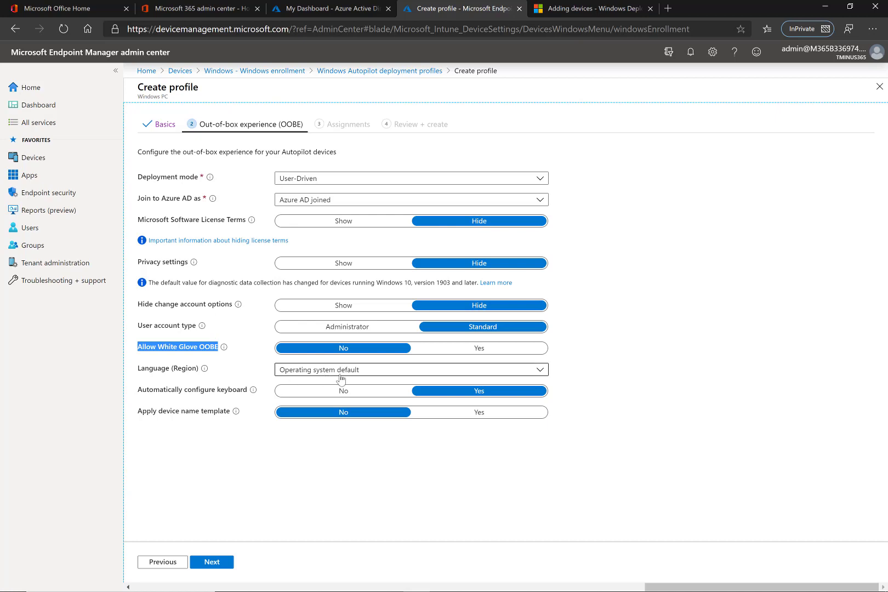
left_click(251, 353)
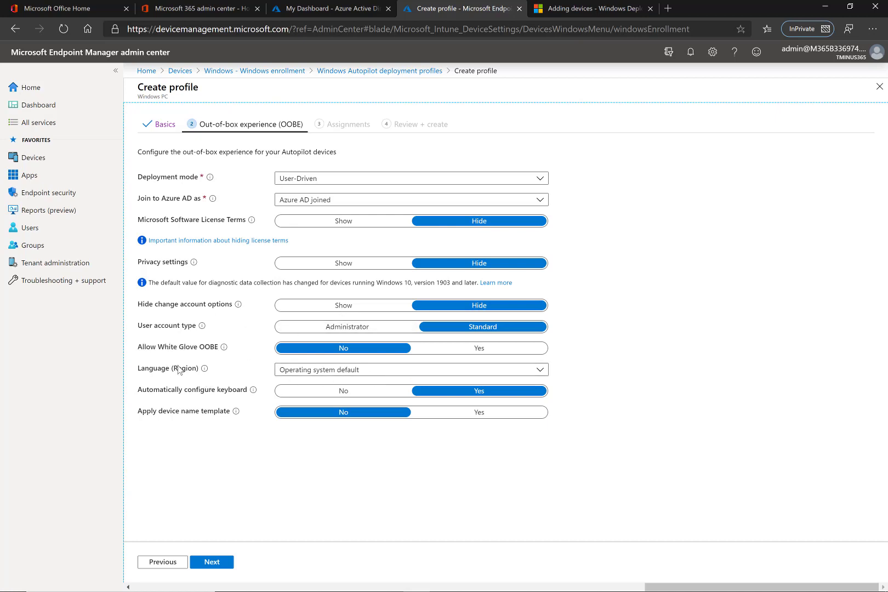
left_click(318, 378)
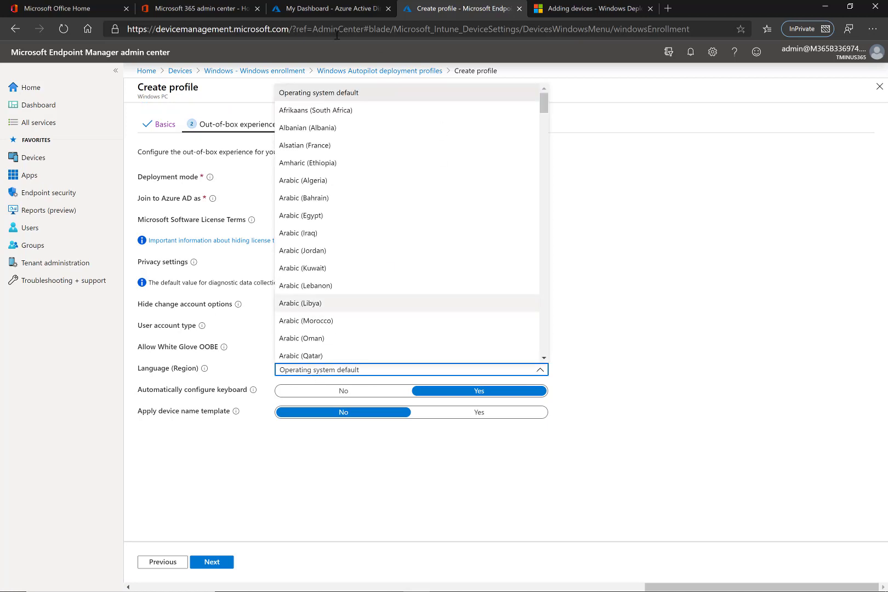
left_click(606, 327)
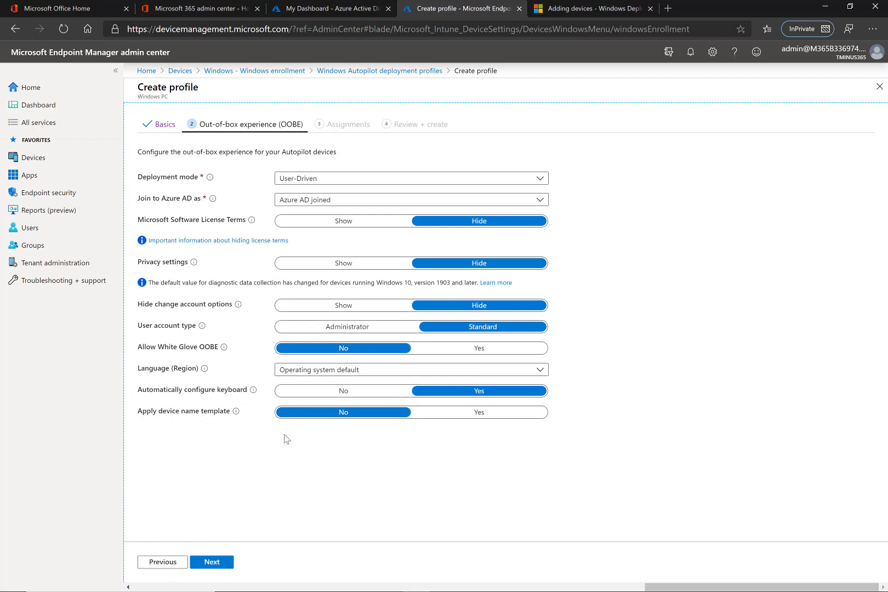
- Preview the device naming rules, set Apply device name template back to No, and continue
left_click(474, 414)
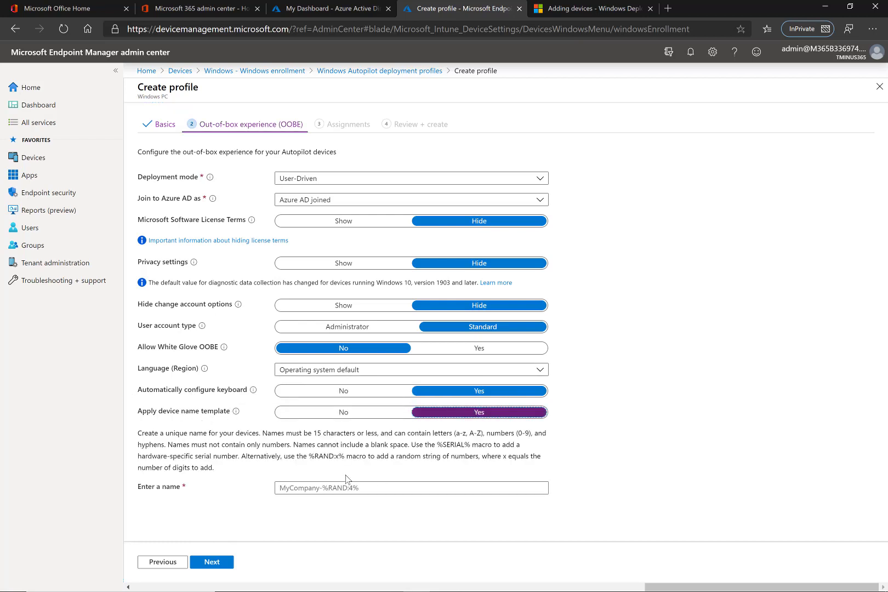
left_click_drag(196, 433, 411, 445)
left_click(313, 443)
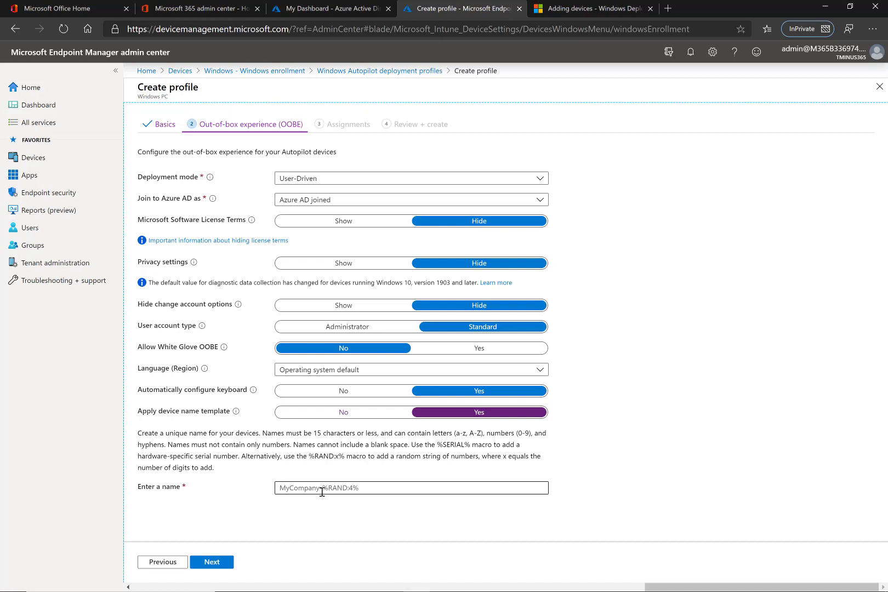
left_click(338, 413)
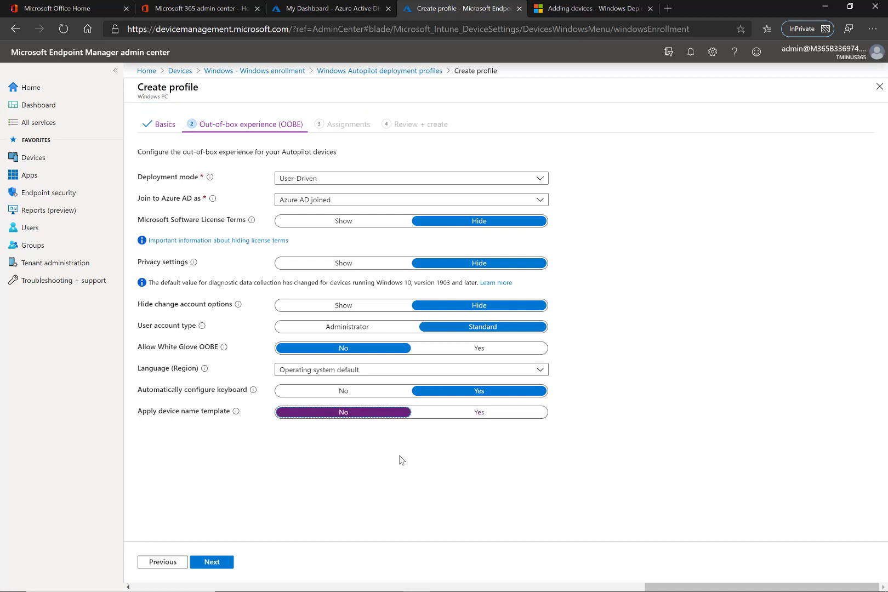
left_click(210, 562)
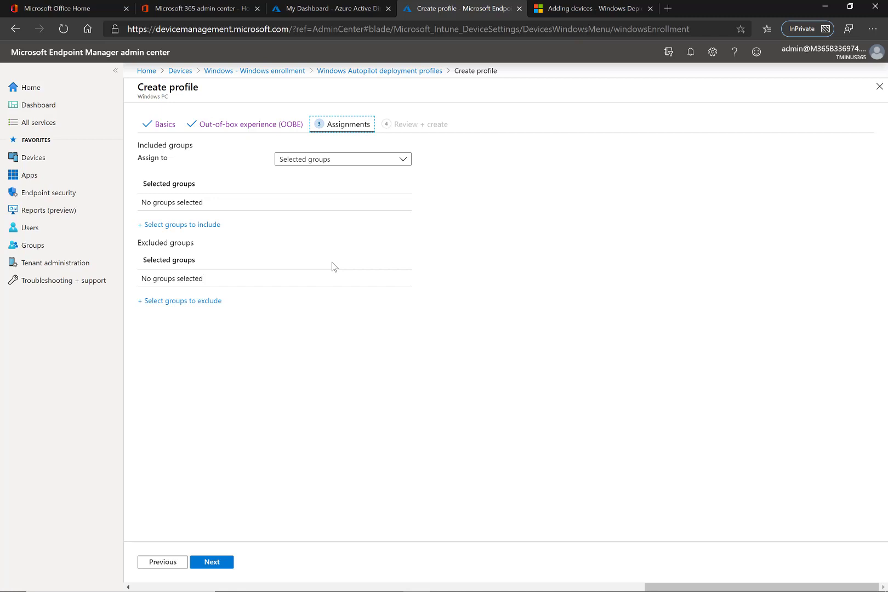
- Set the WA Test profile's 'Assign to' target to All devices
left_click(341, 161)
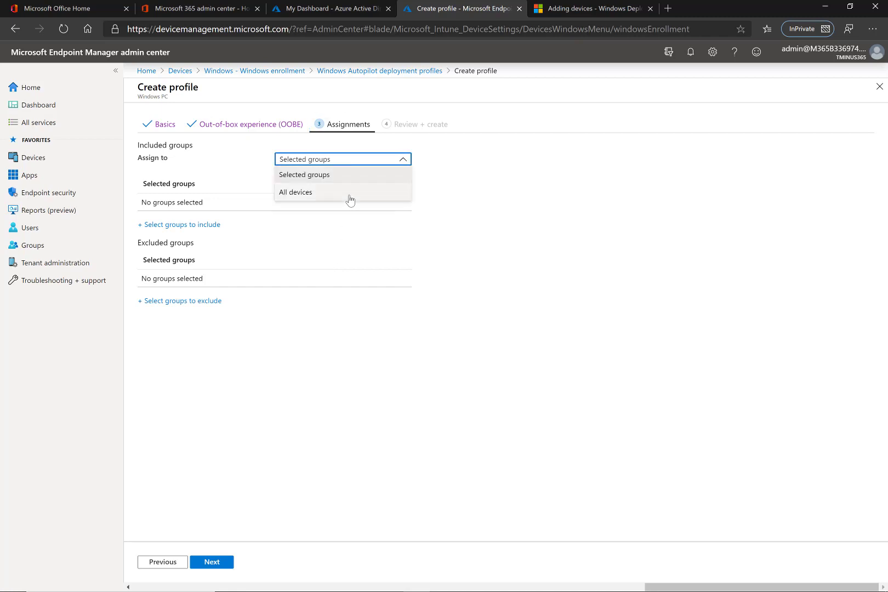
left_click(335, 193)
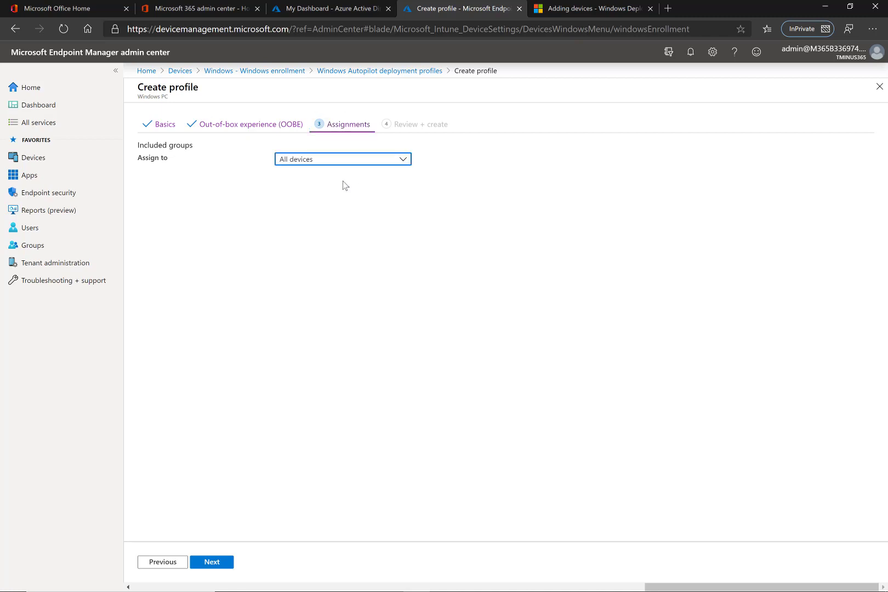
left_click(314, 162)
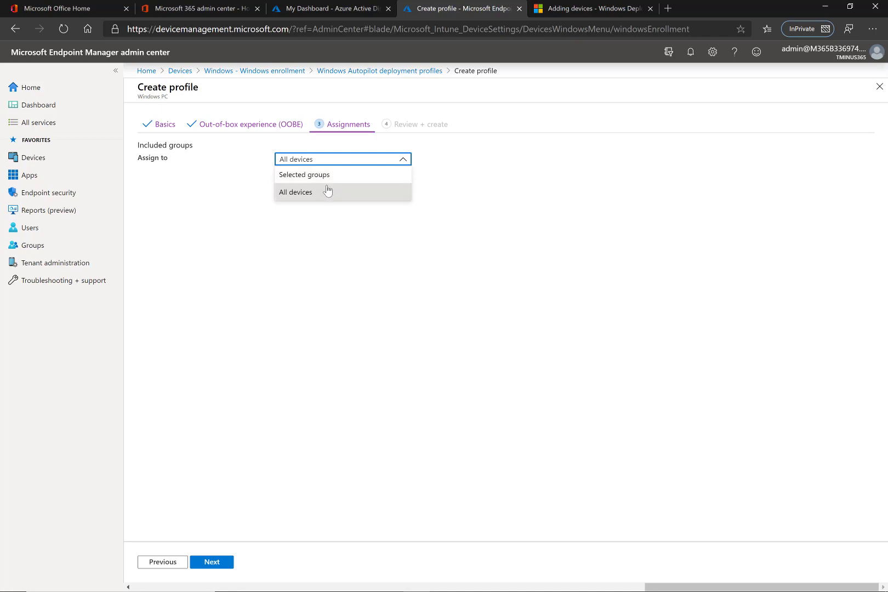
left_click(327, 191)
- Advance to Review + create to see the Basics, OOBE and Assignments summary
left_click(211, 562)
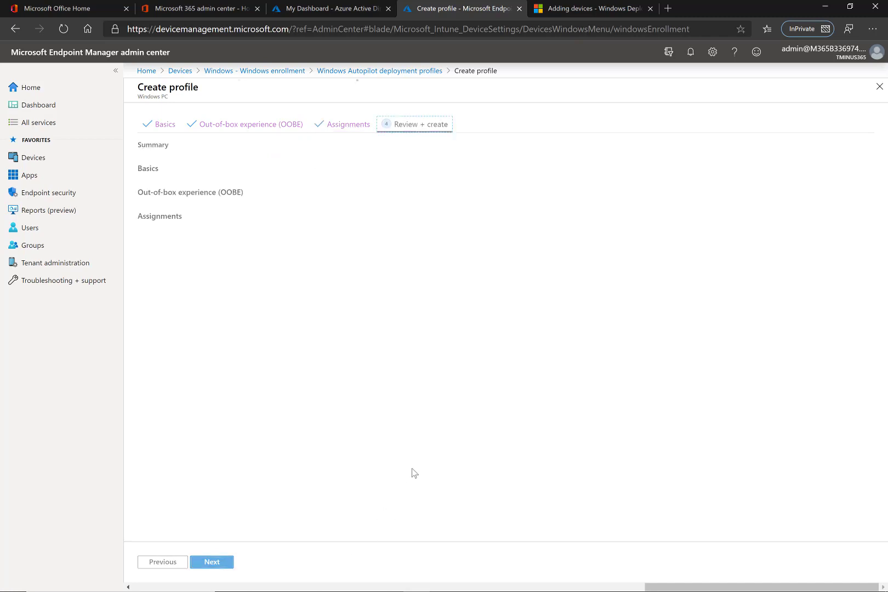